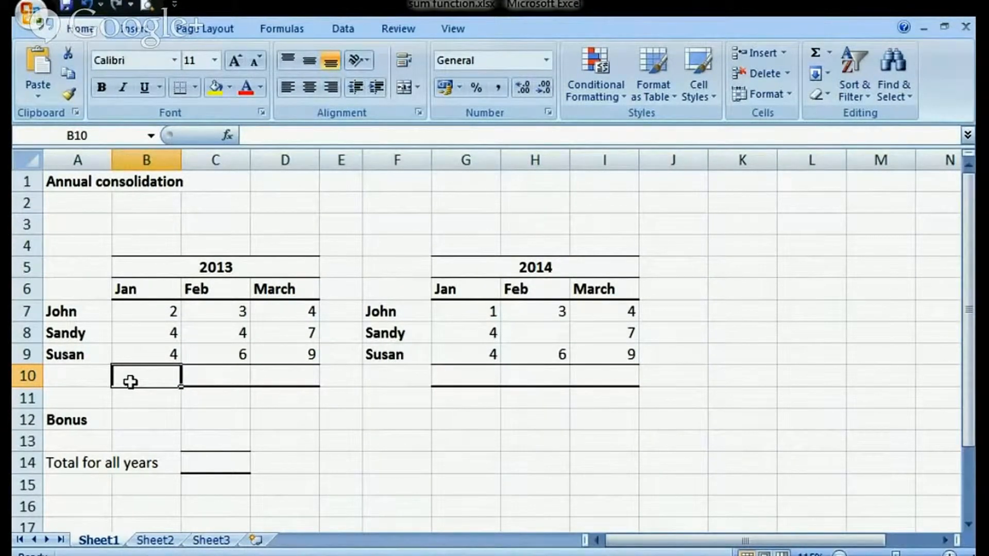
- Enter the formula =B7+B8+B9 in B10 to total the January 2013 values by cell reference
{"action": "type", "text": "="}
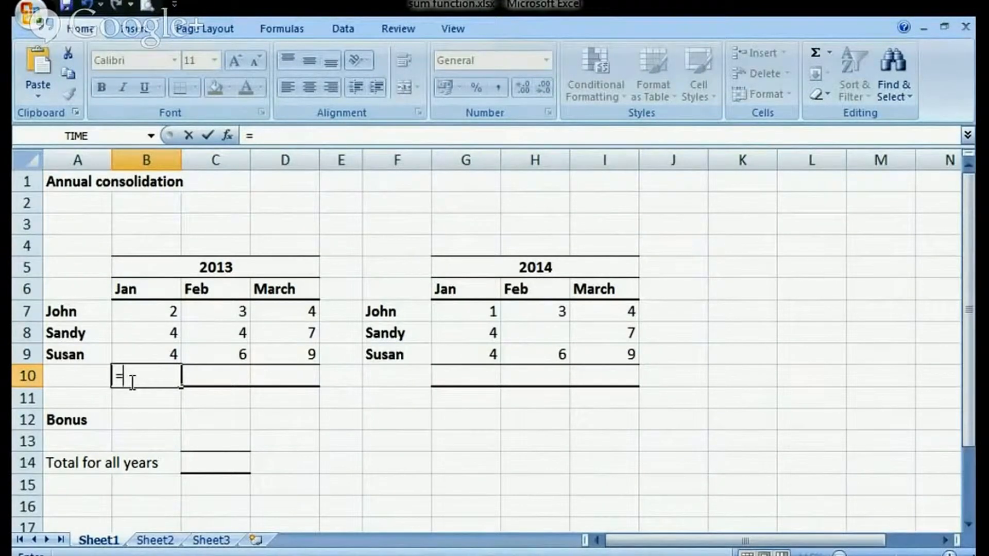
{"action": "type", "text": "2+"}
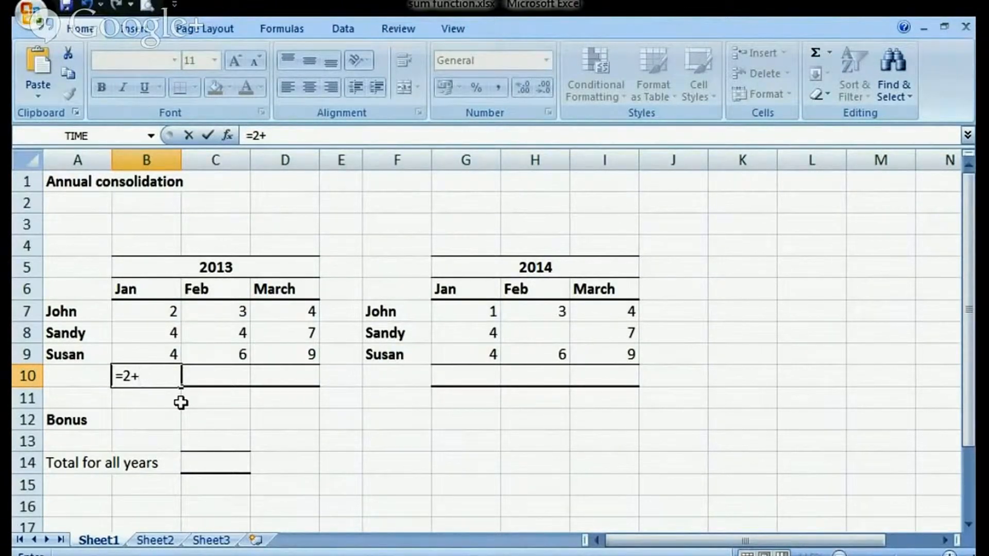
{"action": "key", "text": "BackSpace"}
{"action": "key", "text": "BackSpace"}
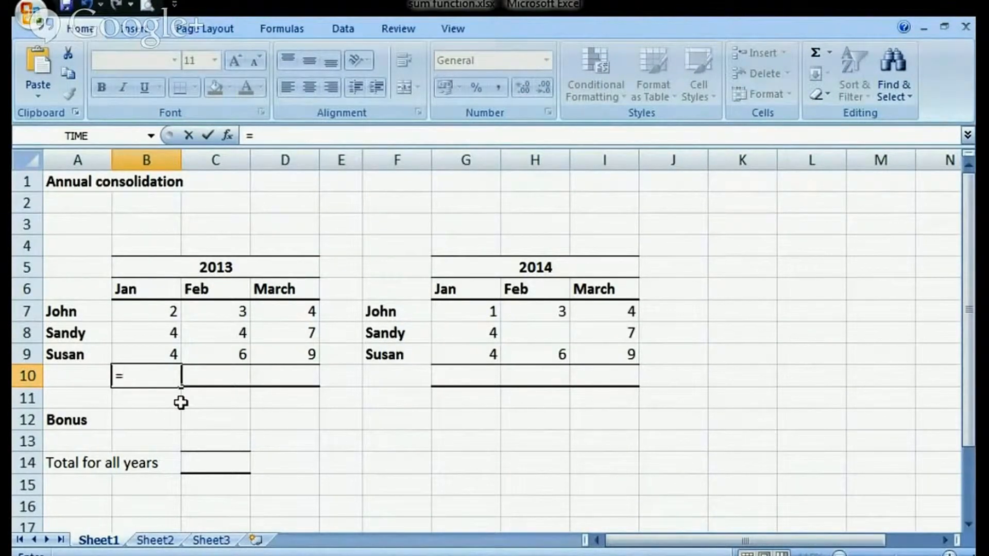
{"action": "left_click", "coordinate": [162, 310]}
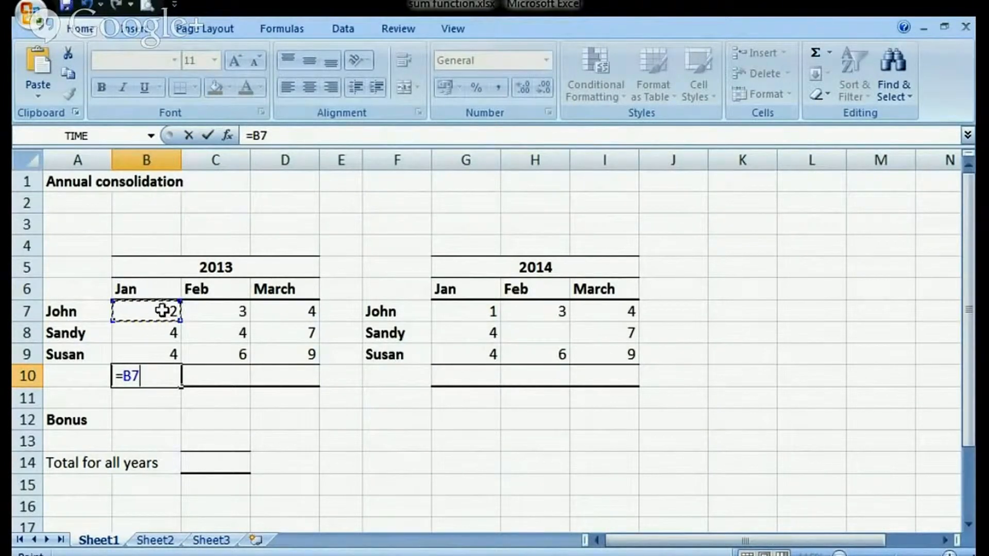
{"action": "type", "text": "+"}
{"action": "left_click", "coordinate": [162, 333]}
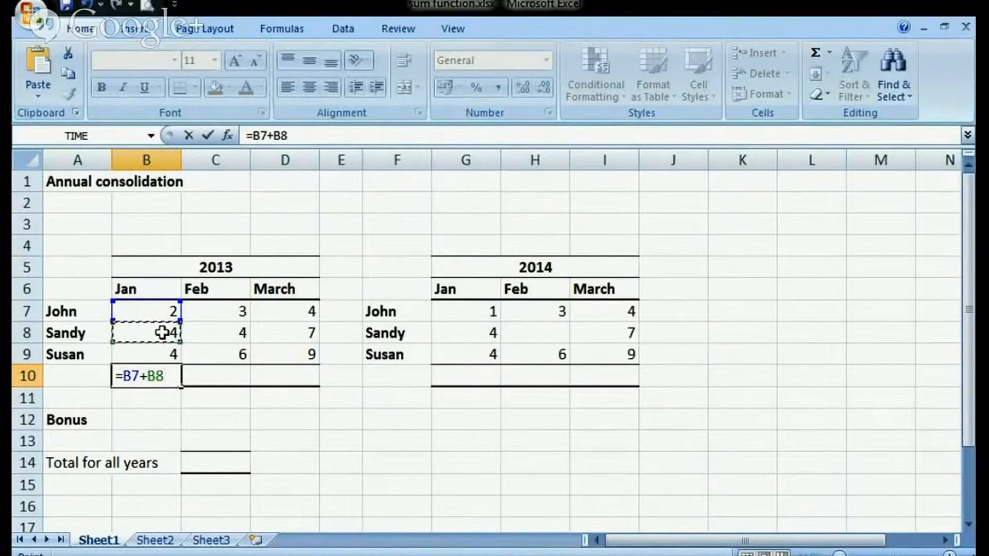
{"action": "type", "text": "+"}
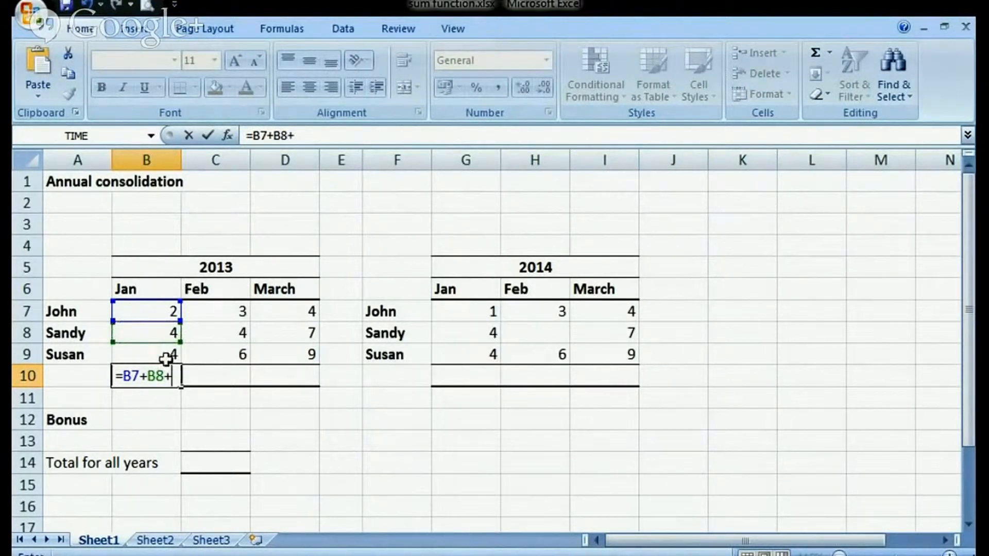
{"action": "left_click", "coordinate": [165, 356]}
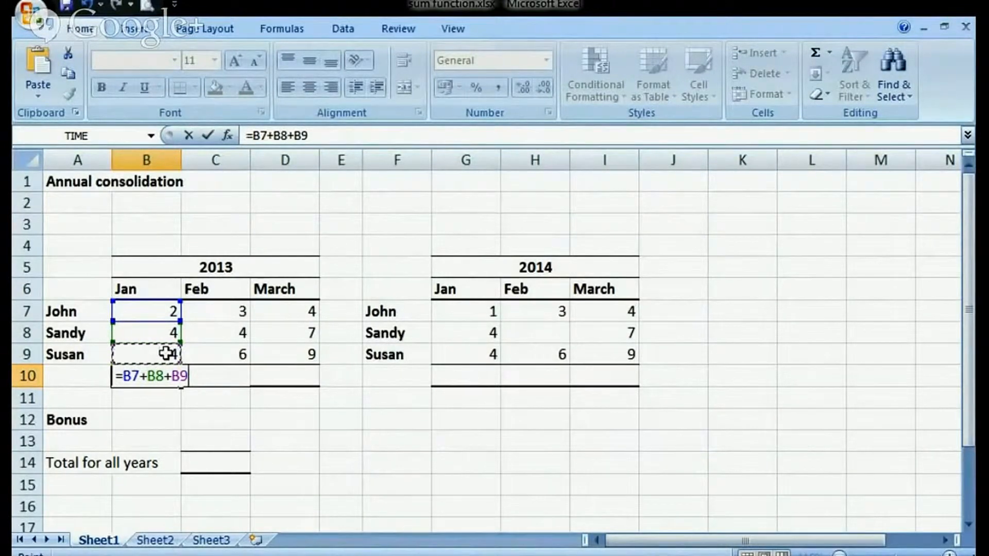
{"action": "key", "text": "Return"}
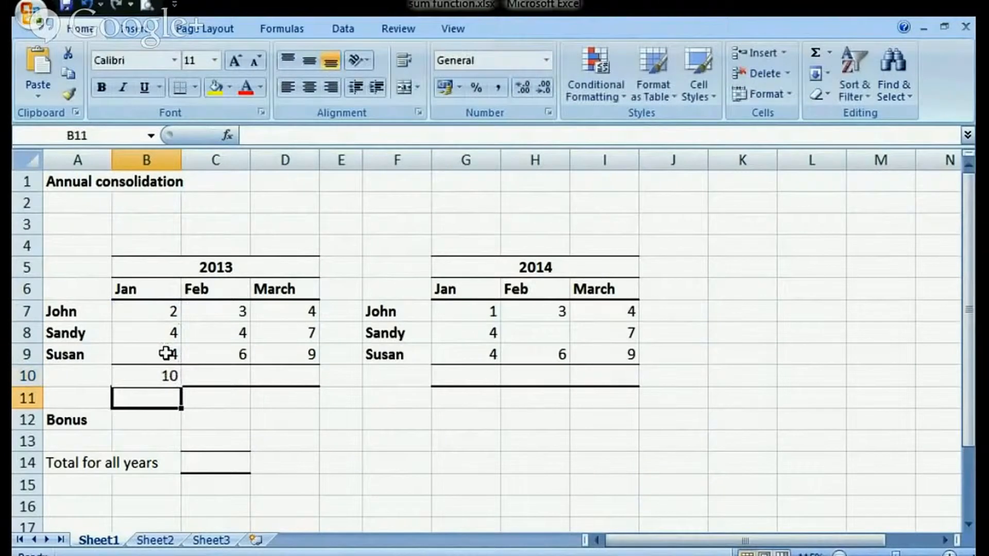
- Change the January 2013 value in B7 to 3
{"action": "key", "text": "Up"}
{"action": "left_click", "coordinate": [158, 310]}
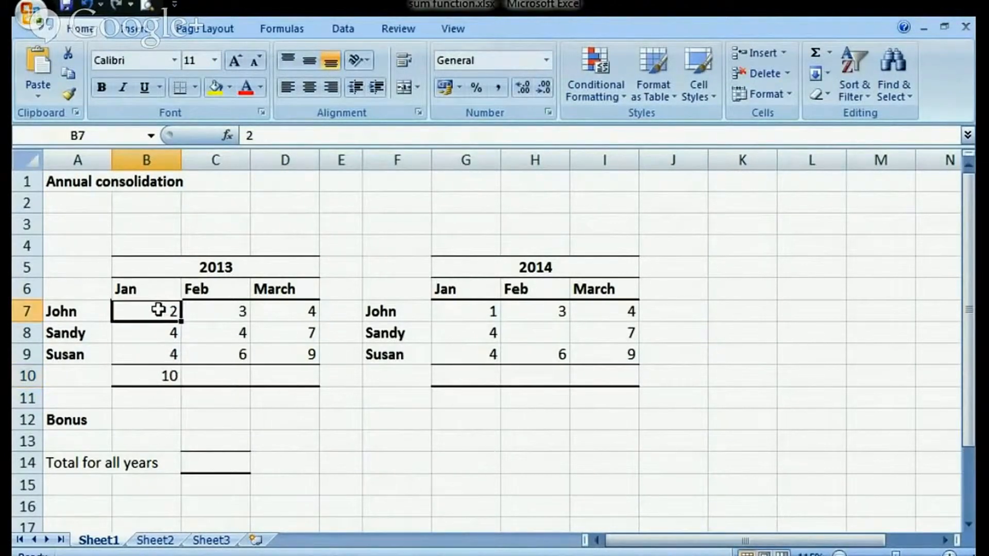
{"action": "type", "text": "3"}
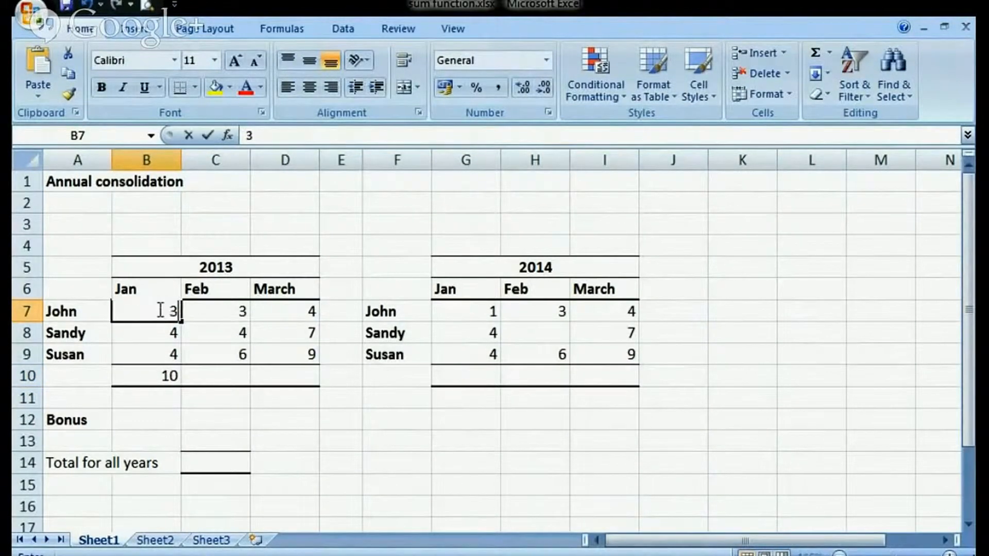
{"action": "key", "text": "Return"}
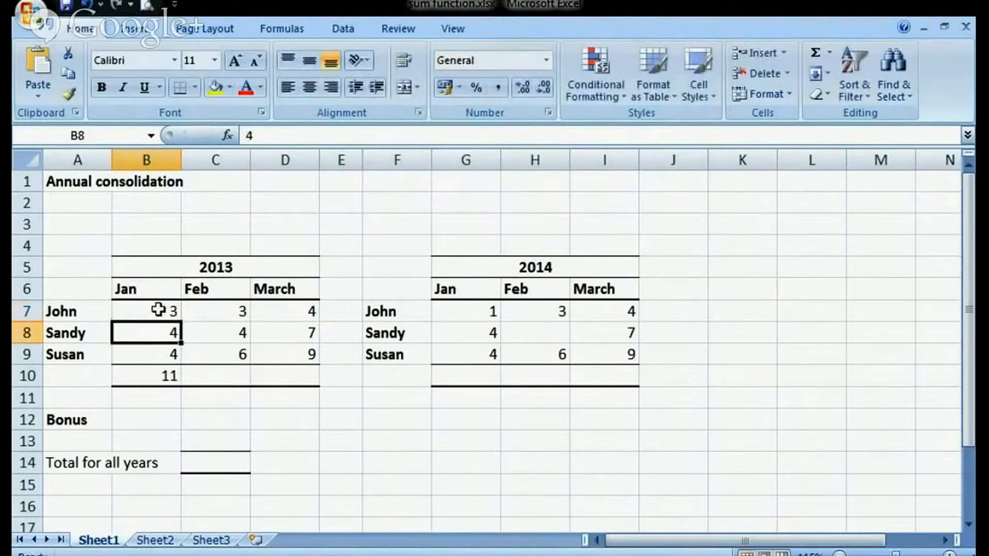
- Replace the January 2013 total in B10 with the formula =SUM(B7:B9)
{"action": "left_click", "coordinate": [156, 375]}
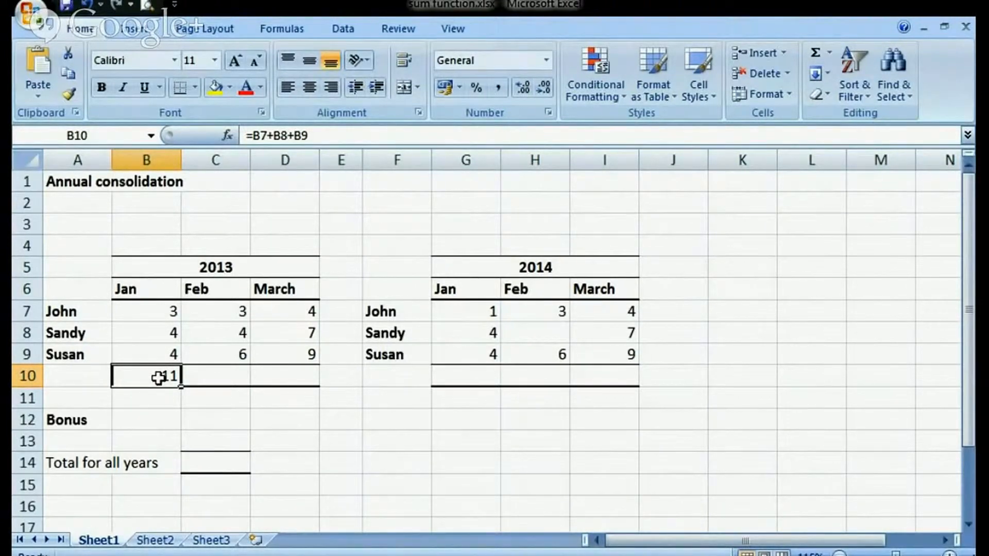
{"action": "key", "text": "Delete"}
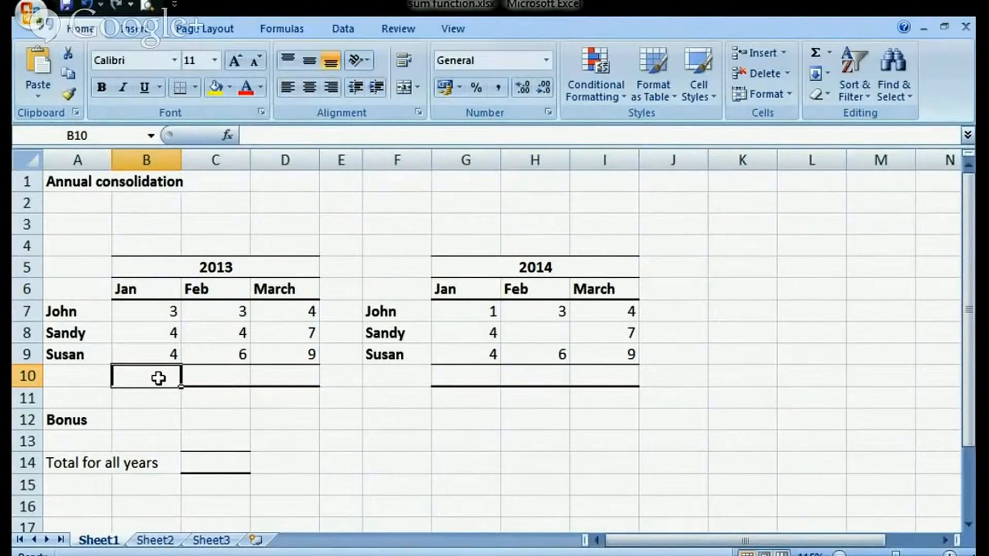
{"action": "type", "text": "="}
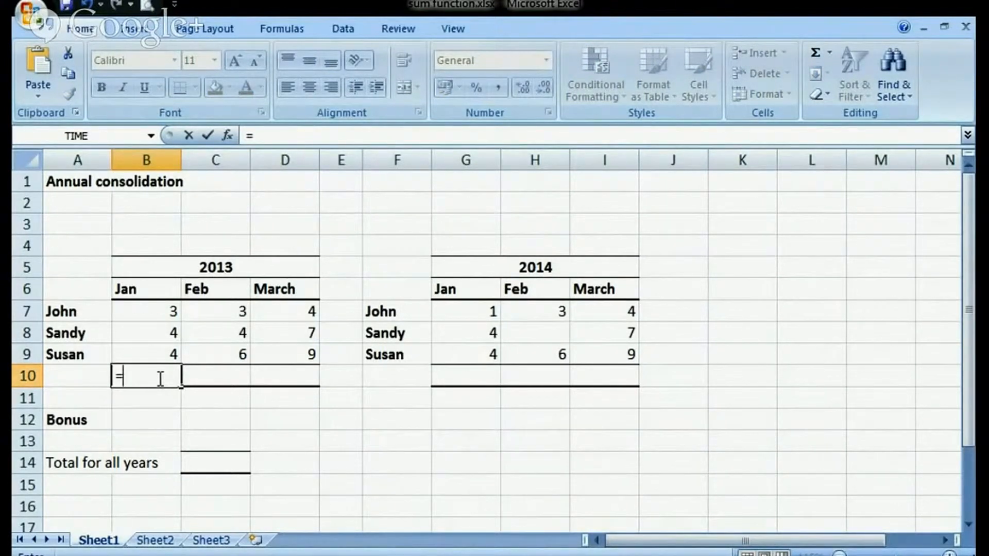
{"action": "type", "text": "sum"}
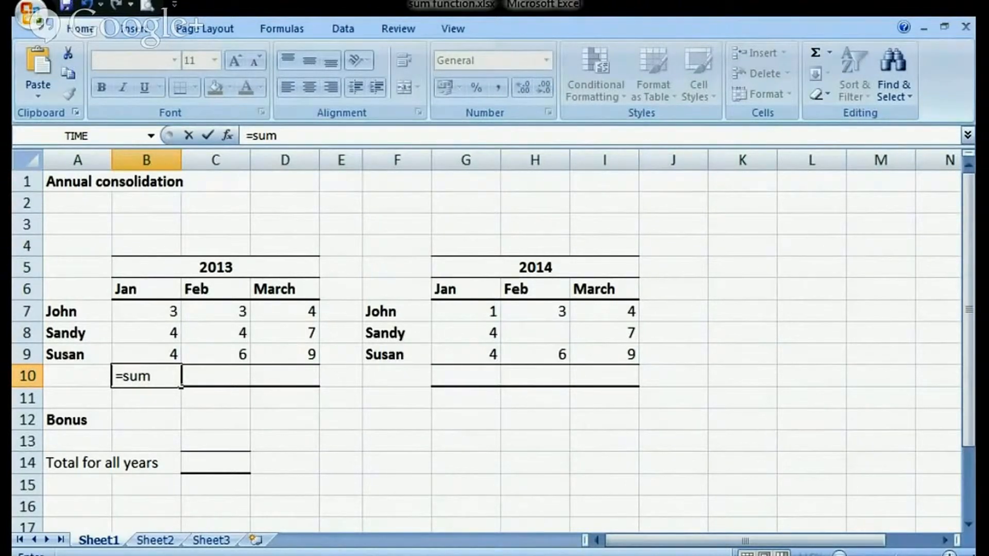
{"action": "key", "text": "Tab"}
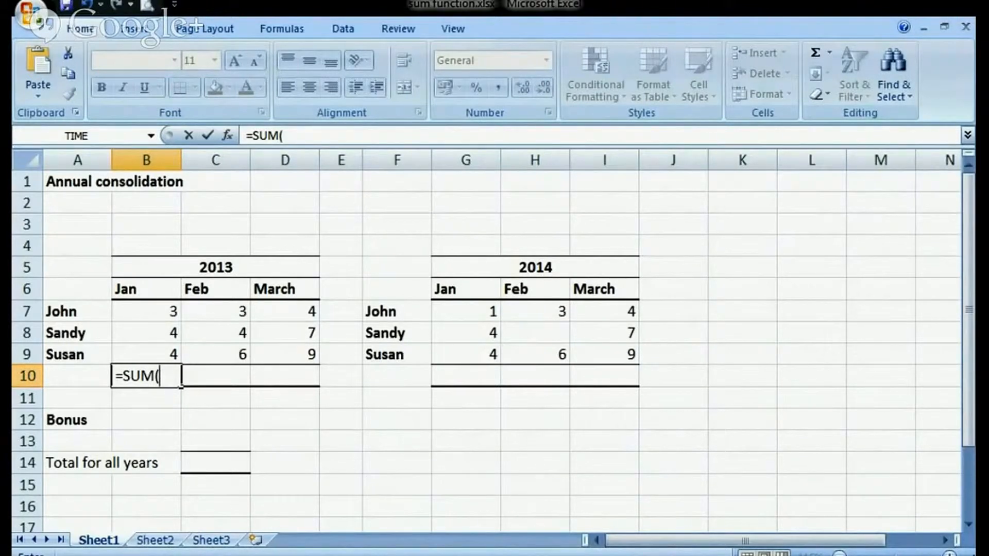
{"action": "left_click", "coordinate": [155, 308]}
{"action": "left_click_drag", "start_coordinate": [156, 308], "coordinate": [157, 353]}
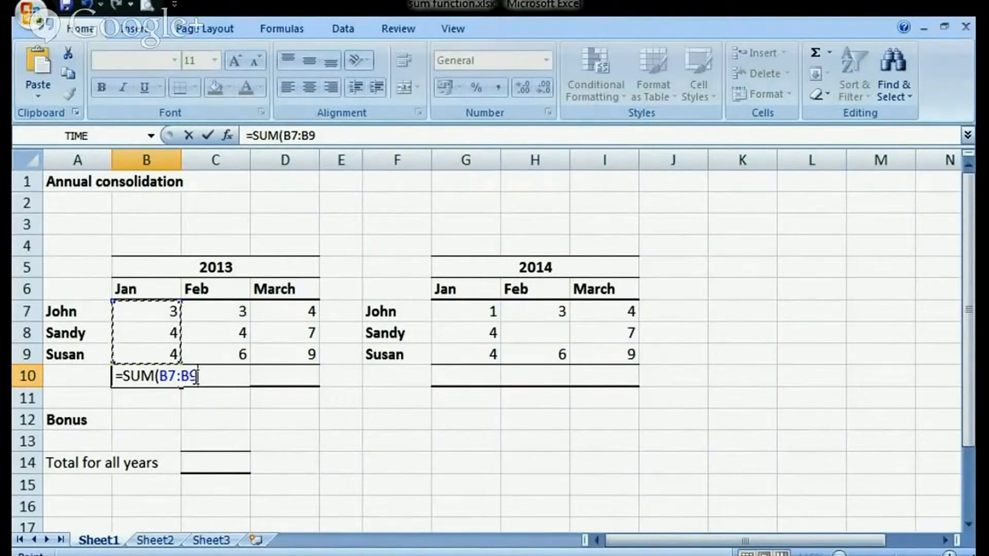
{"action": "type", "text": ")"}
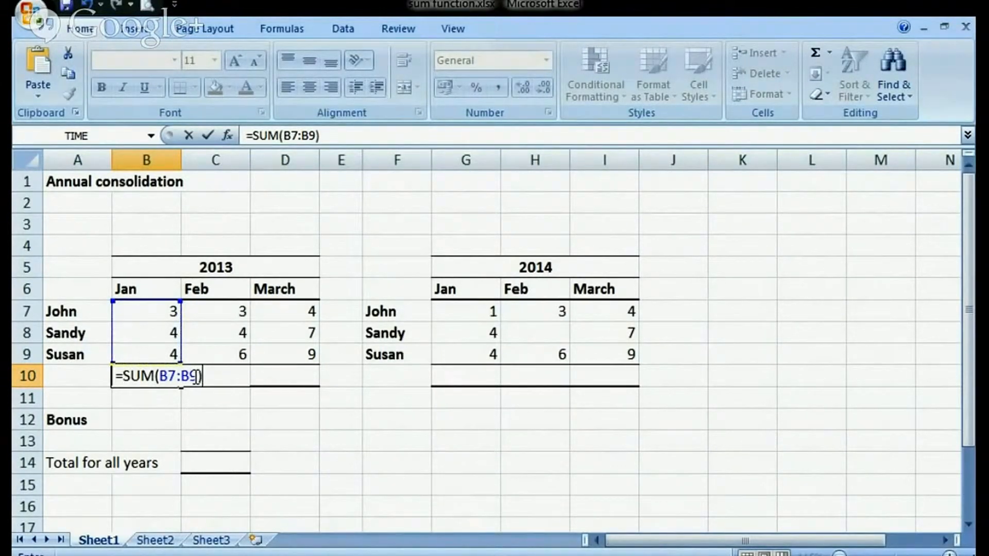
{"action": "key", "text": "Return"}
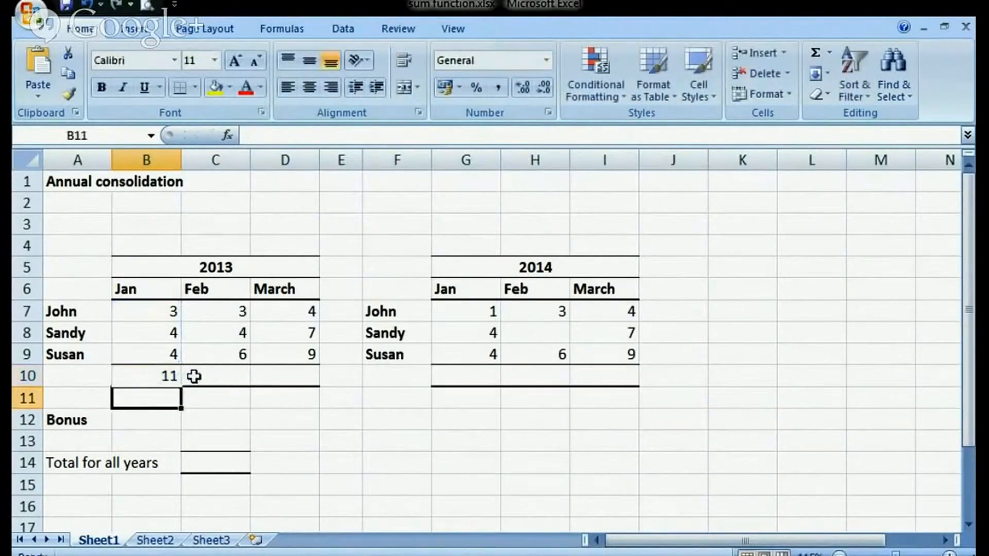
- Clear B10 and total the January 2013 values there again with AutoSum over B7:B9
{"action": "key", "text": "Up"}
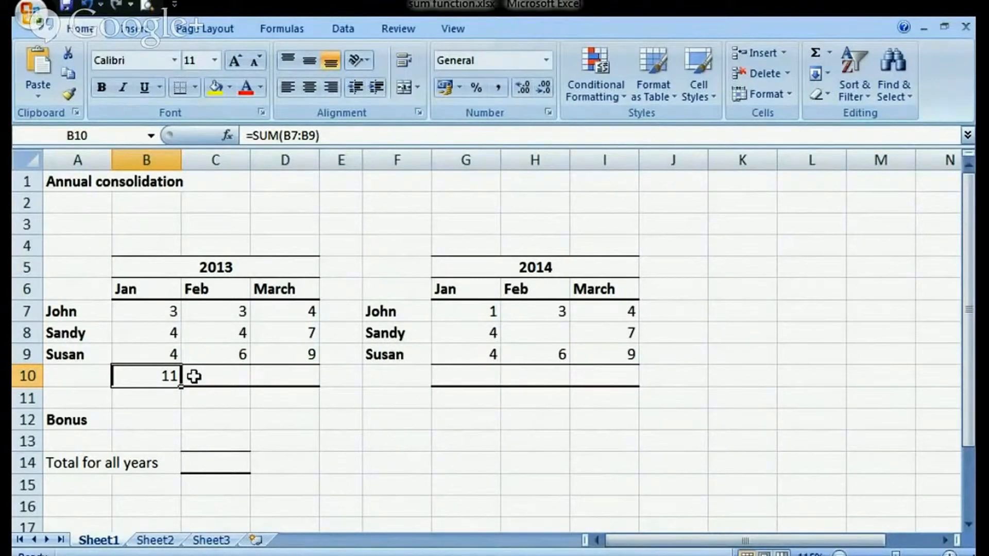
{"action": "key", "text": "Delete"}
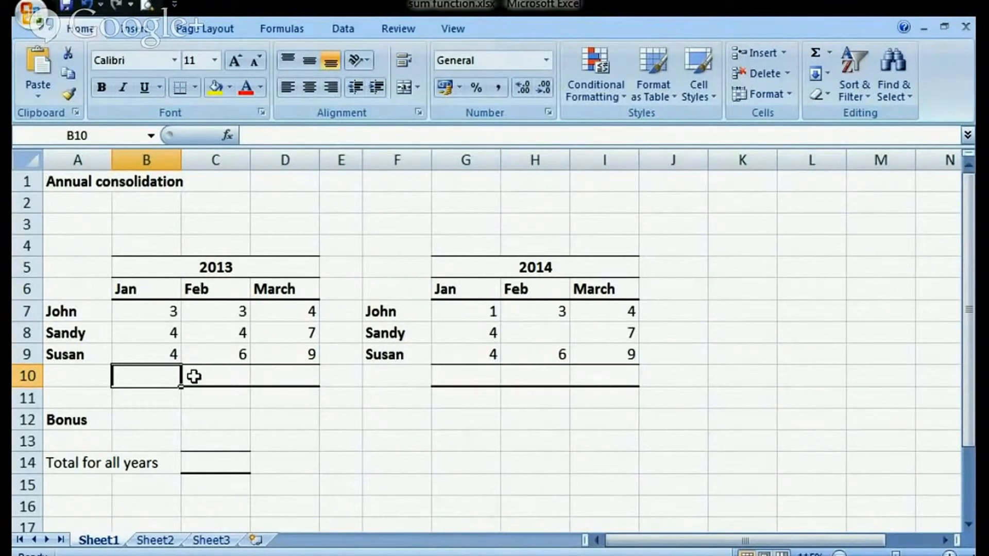
{"action": "left_click", "coordinate": [814, 51]}
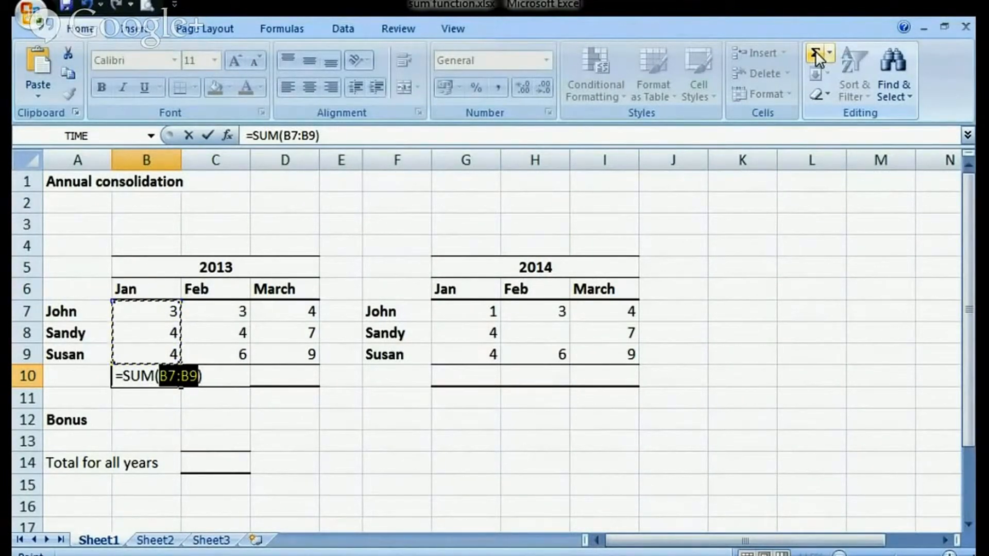
{"action": "key", "text": "Return"}
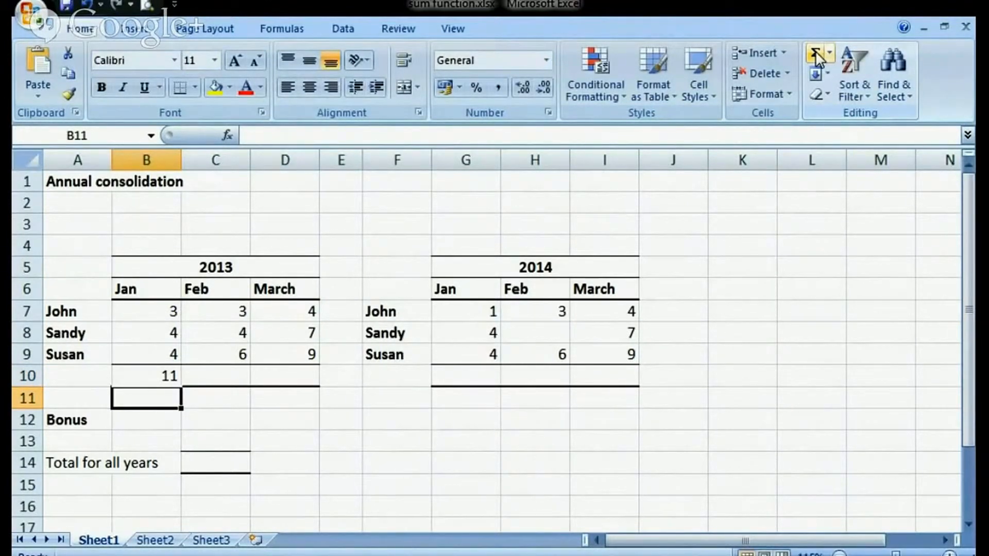
{"action": "key", "text": "Up"}
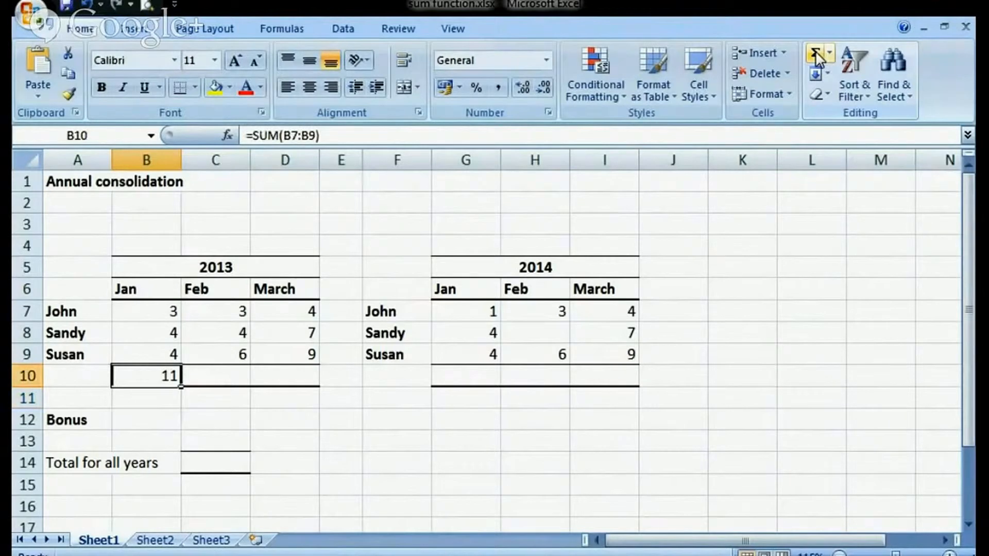
- Clear B10 and use AutoSum on B10:D10 to total all three 2013 months at once
{"action": "key", "text": "Right"}
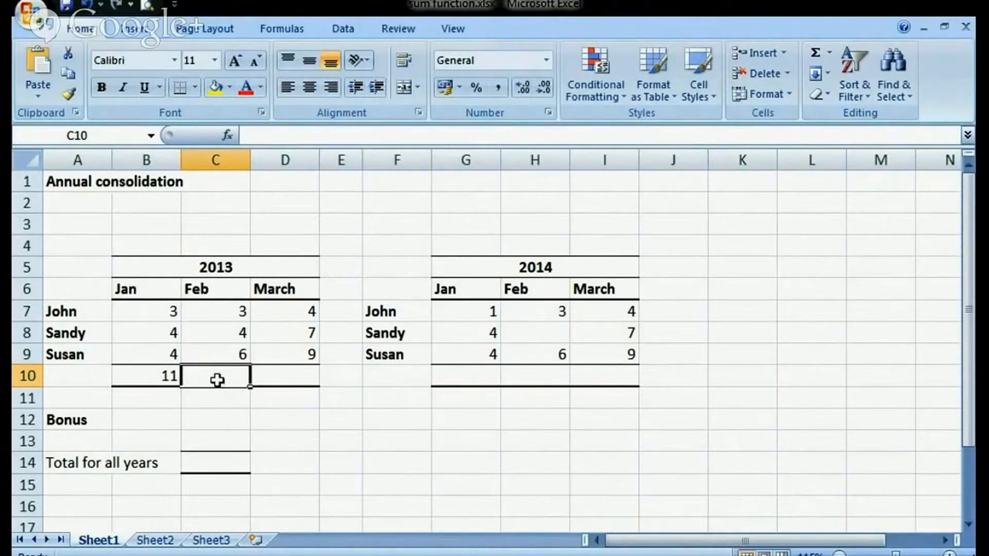
{"action": "left_click", "coordinate": [151, 378]}
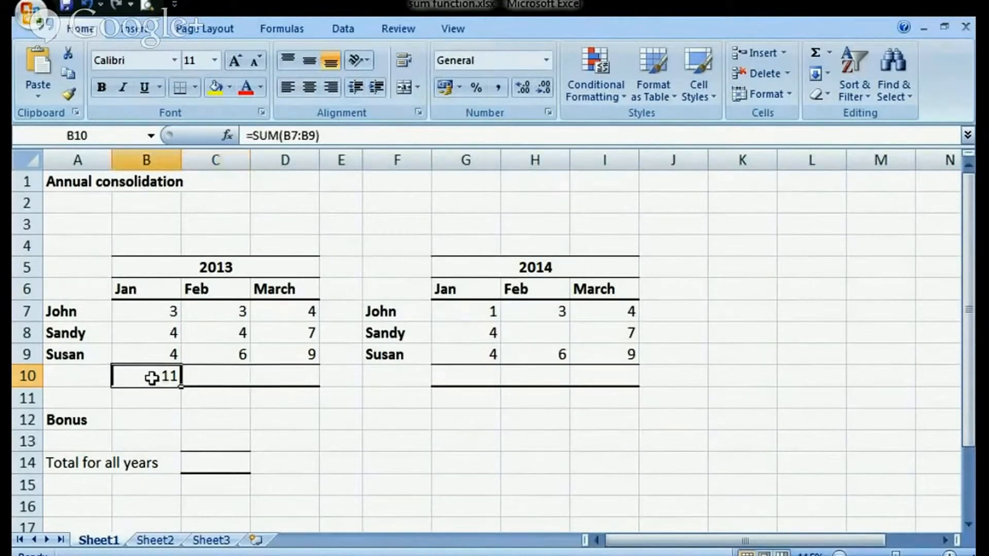
{"action": "key", "text": "Delete"}
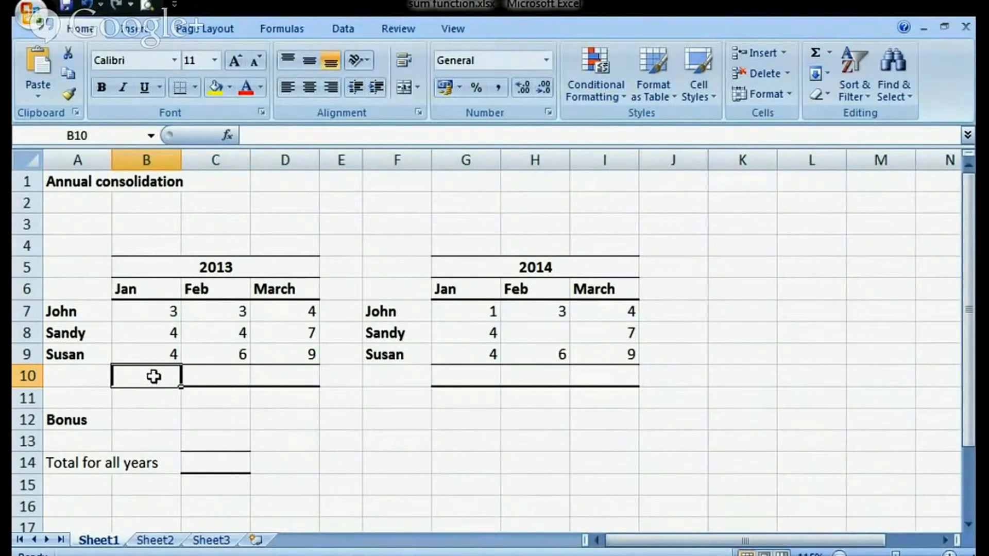
{"action": "left_click_drag", "start_coordinate": [152, 376], "coordinate": [278, 376]}
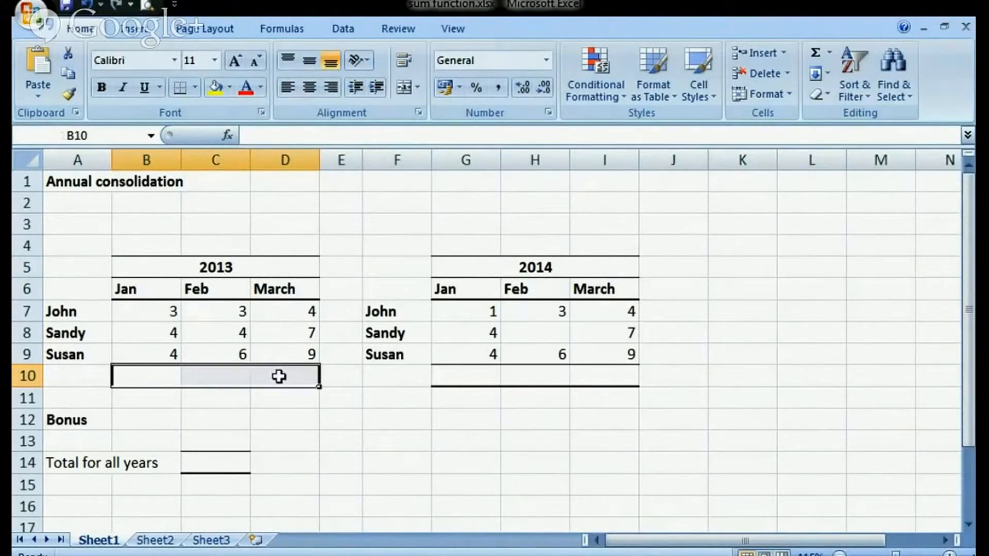
{"action": "left_click", "coordinate": [814, 58]}
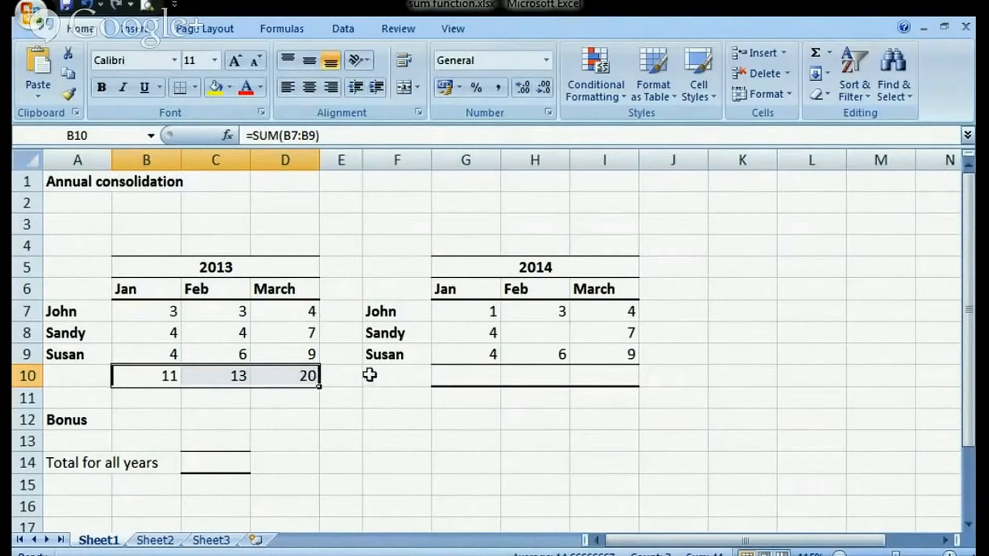
- Inspect which cells the March 2013 total formula in D10 adds up, leaving it unedited
{"action": "left_click", "coordinate": [308, 378]}
{"action": "double_click", "coordinate": [309, 380]}
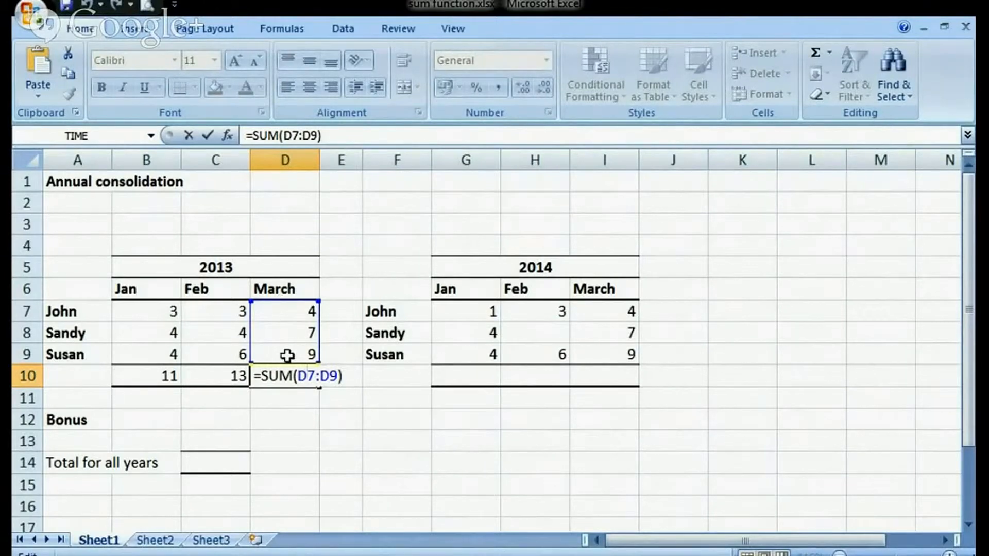
{"action": "key", "text": "Escape"}
- Total the January 2014 values in G10 by applying AutoSum to the range G7:G10
{"action": "left_click", "coordinate": [486, 370]}
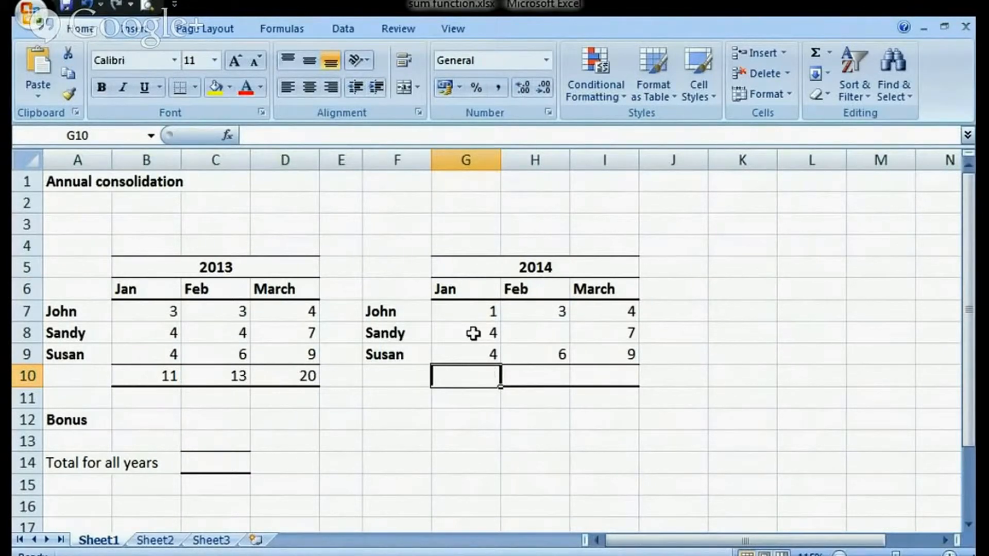
{"action": "left_click", "coordinate": [547, 332]}
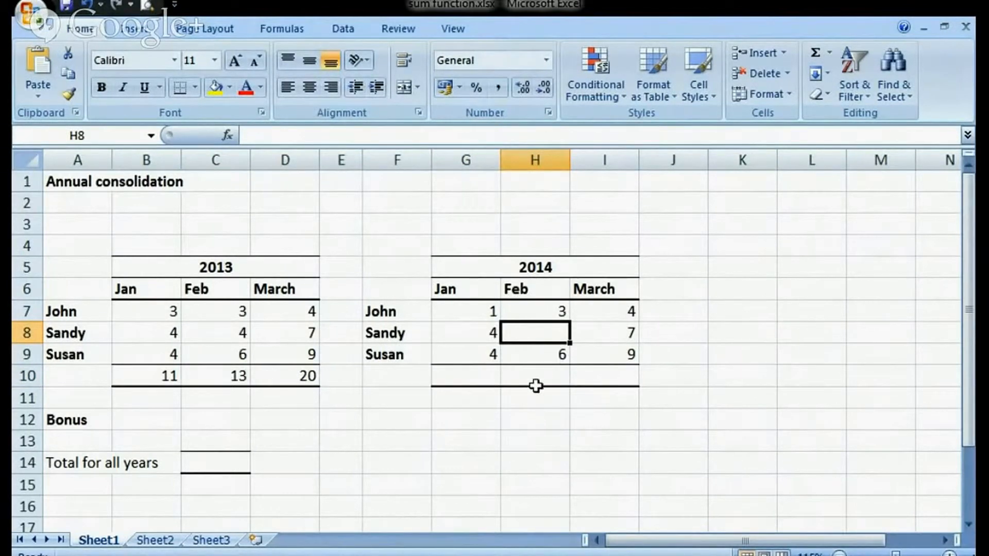
{"action": "left_click", "coordinate": [483, 375]}
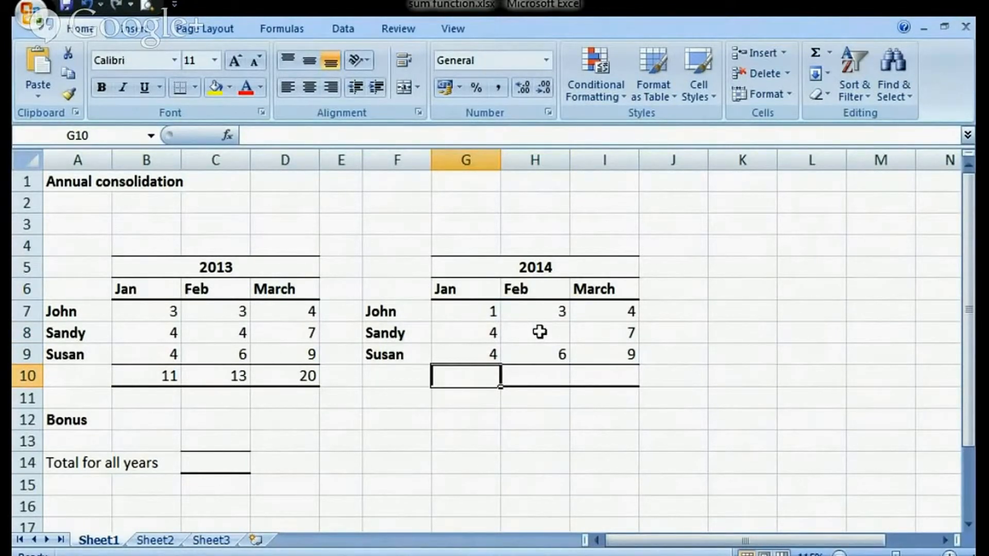
{"action": "left_click", "coordinate": [465, 310]}
{"action": "left_click_drag", "start_coordinate": [466, 309], "coordinate": [473, 373]}
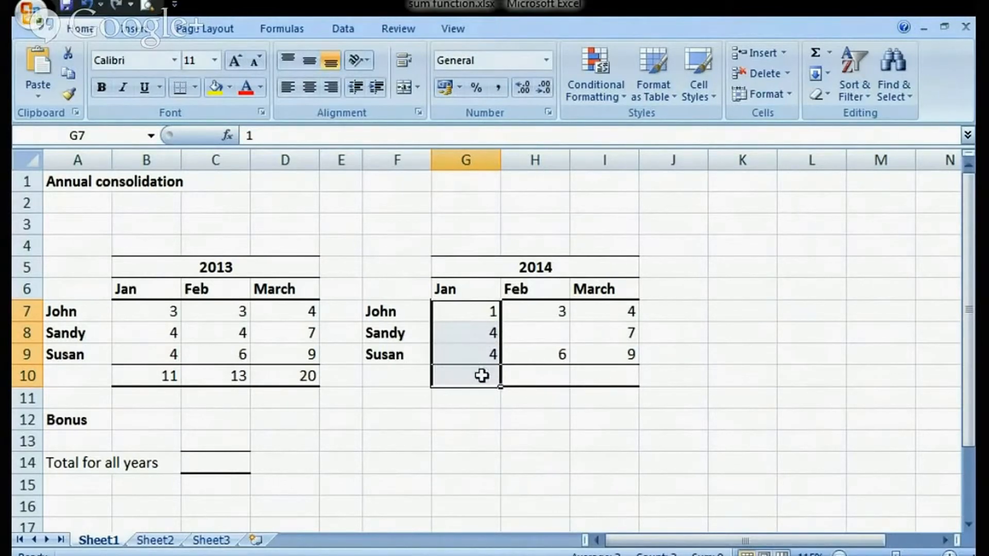
{"action": "left_click", "coordinate": [815, 52]}
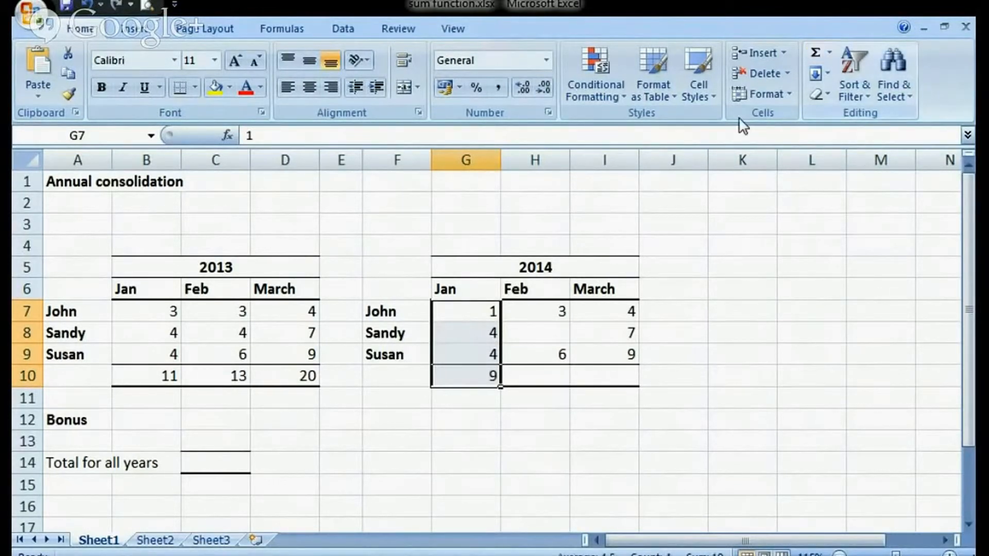
- Total the February and March 2014 values in H10 and I10 together by applying AutoSum to the range H7:I10
{"action": "double_click", "coordinate": [489, 373]}
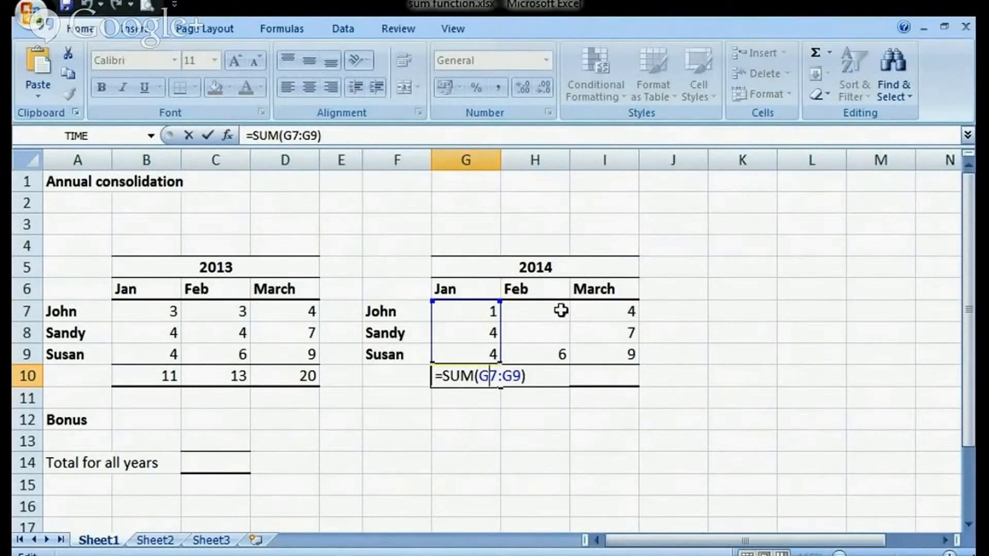
{"action": "left_click", "coordinate": [521, 312]}
{"action": "left_click_drag", "start_coordinate": [522, 313], "coordinate": [610, 356]}
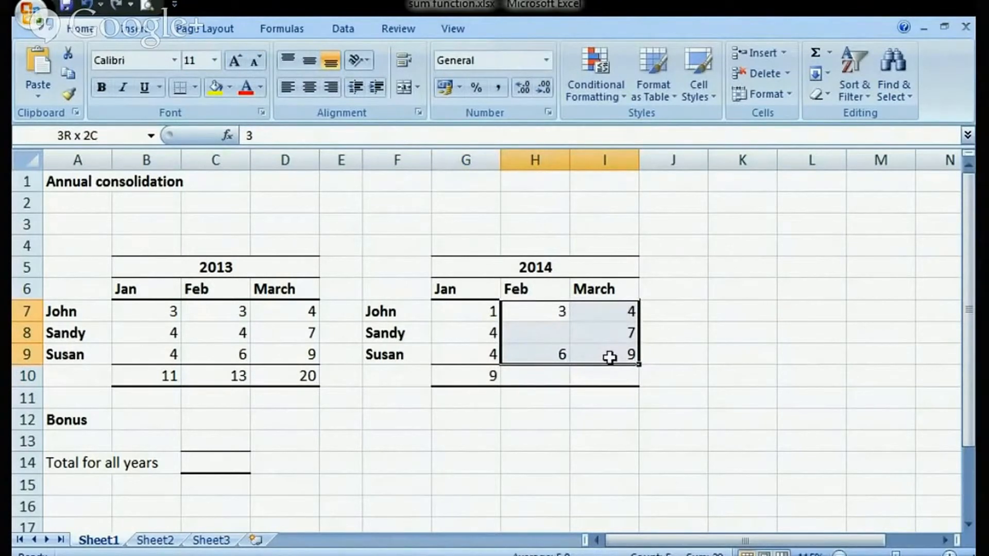
{"action": "left_click_drag", "start_coordinate": [609, 357], "coordinate": [609, 370]}
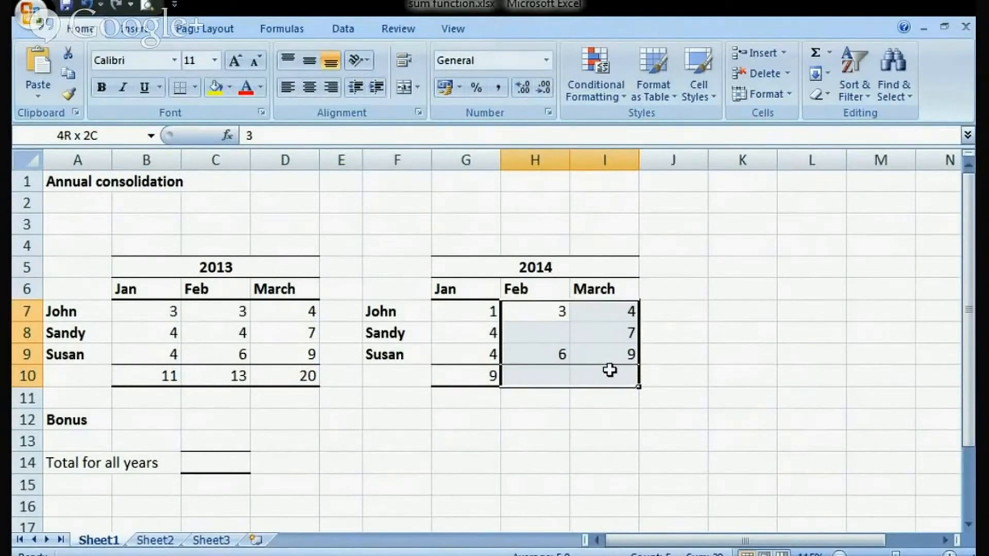
{"action": "left_click", "coordinate": [816, 52]}
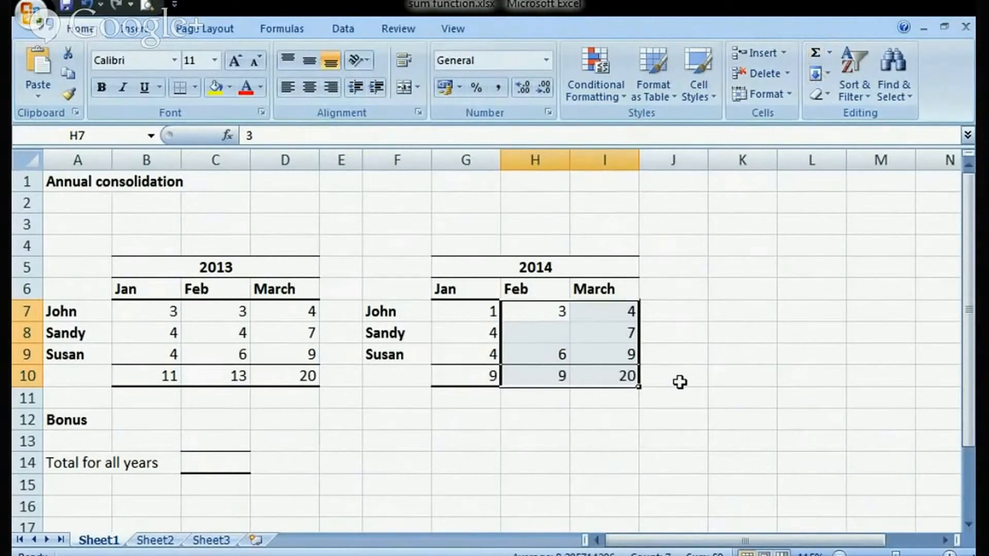
- Inspect which cells the February and March 2014 total formulas in H10 and I10 add up, leaving both unedited
{"action": "left_click", "coordinate": [524, 373]}
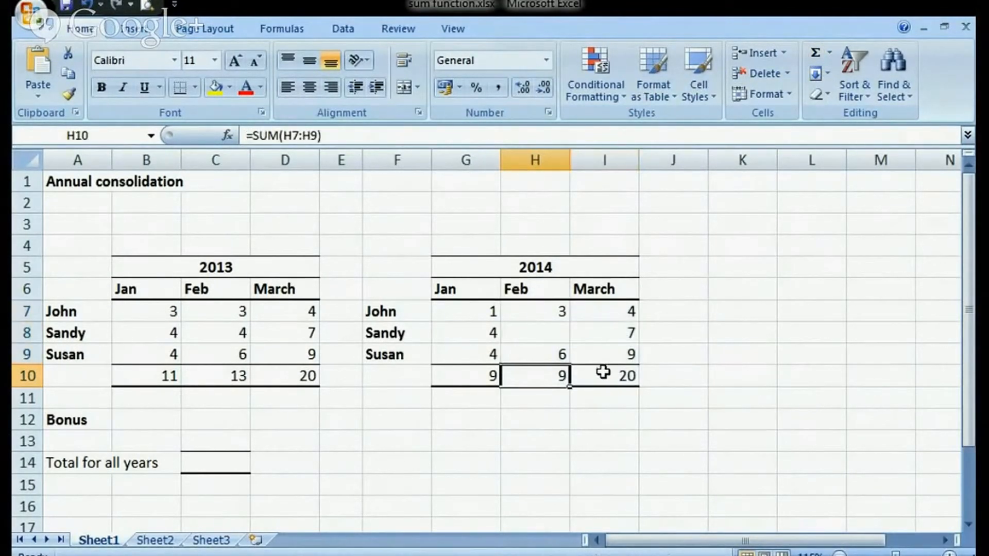
{"action": "double_click", "coordinate": [543, 375]}
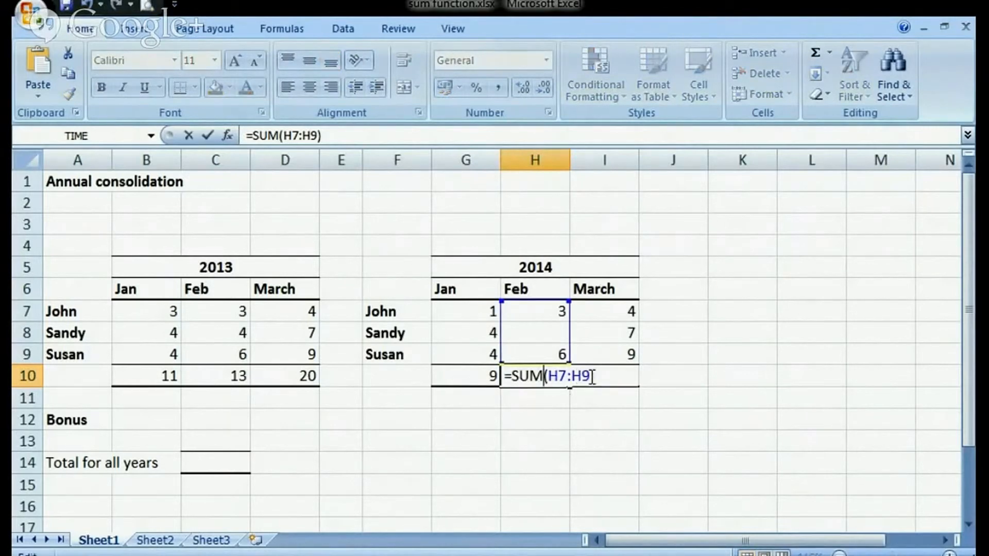
{"action": "double_click", "coordinate": [629, 375]}
{"action": "key", "text": "Escape"}
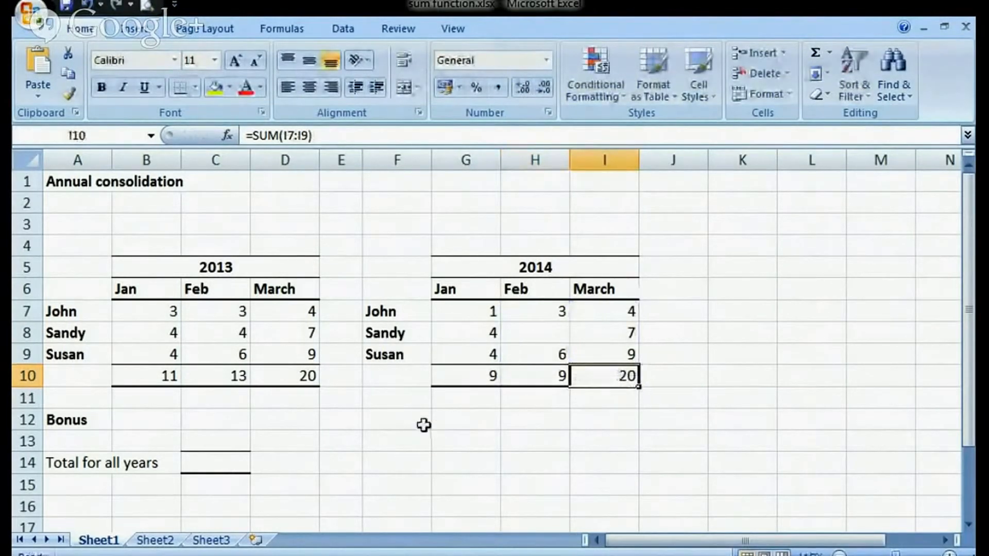
- Calculate the total for all years in C14 with the formula =SUM(B10:D10,G10:I10), combining the 2013 and 2014 monthly totals
{"action": "left_click", "coordinate": [209, 461]}
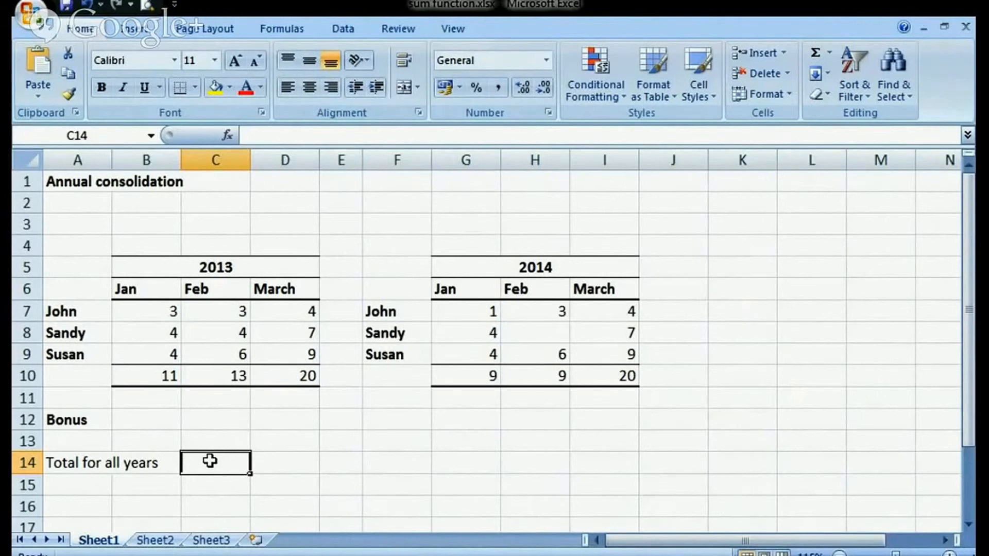
{"action": "left_click", "coordinate": [118, 377]}
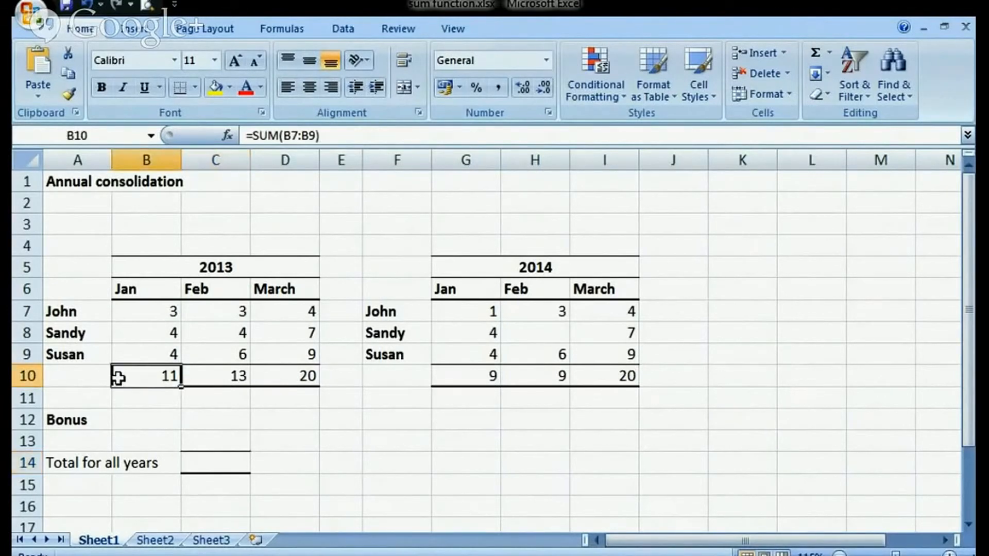
{"action": "left_click_drag", "start_coordinate": [118, 377], "coordinate": [276, 379]}
{"action": "left_click_drag", "start_coordinate": [469, 374], "coordinate": [609, 386]}
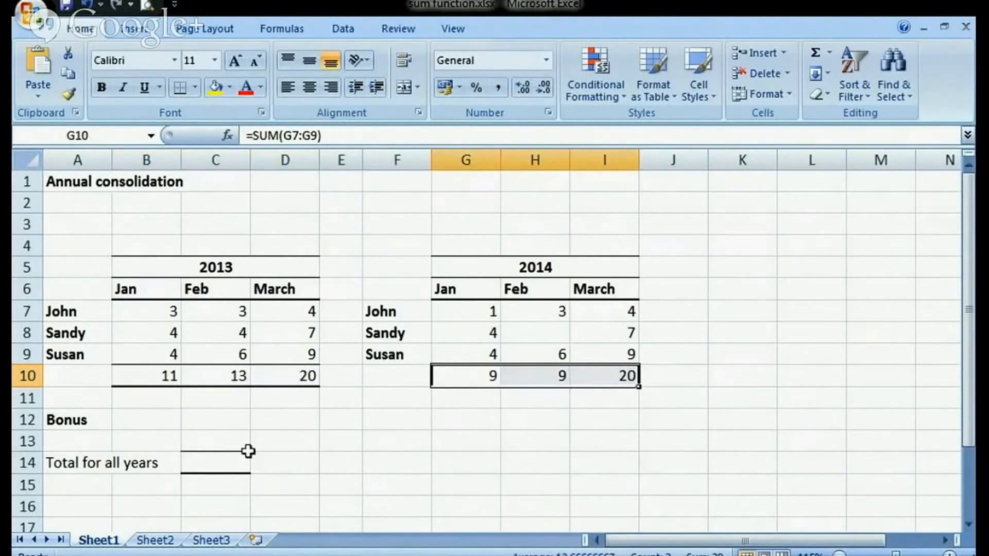
{"action": "left_click", "coordinate": [224, 462]}
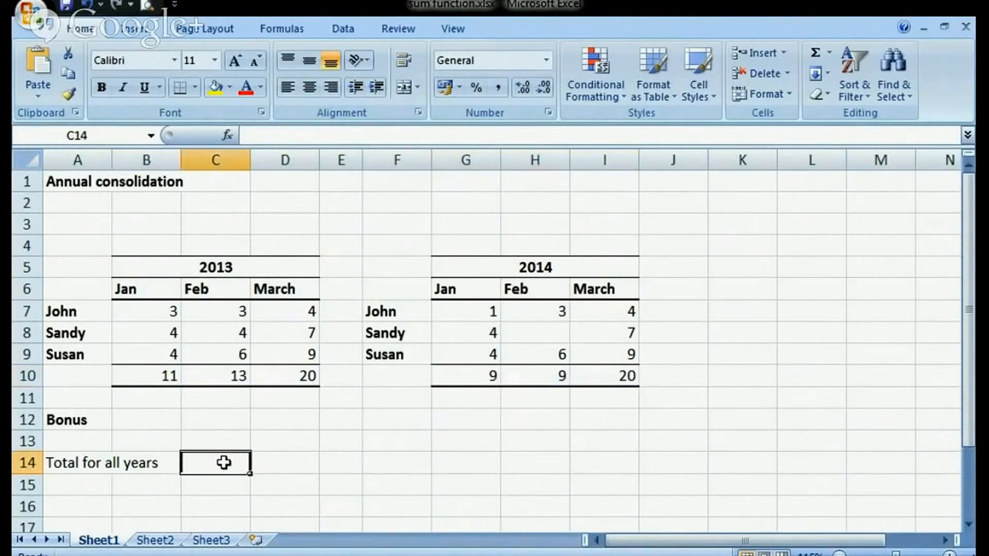
{"action": "type", "text": "=sum"}
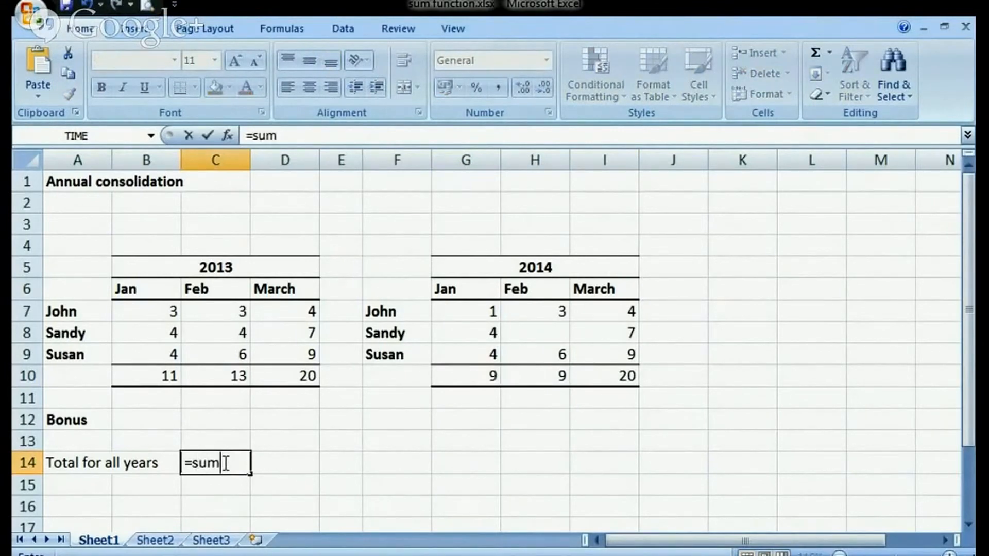
{"action": "type", "text": "("}
{"action": "left_click_drag", "start_coordinate": [142, 374], "coordinate": [283, 377]}
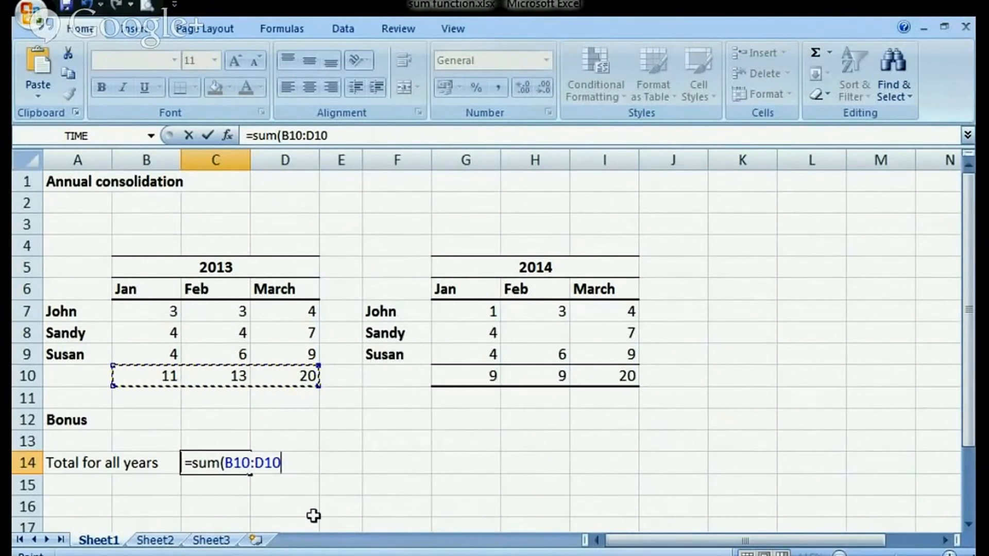
{"action": "type", "text": ",)"}
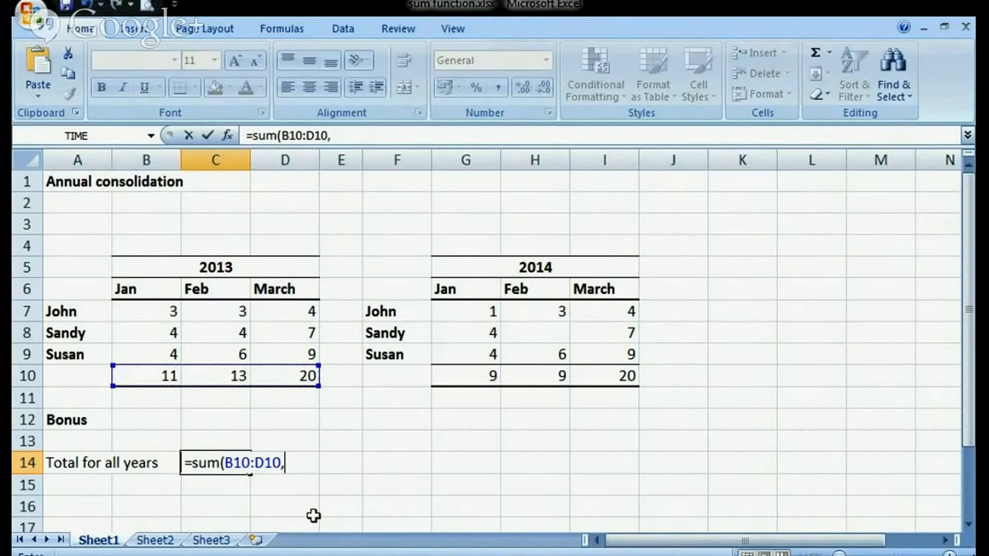
{"action": "left_click", "coordinate": [449, 376]}
{"action": "left_click_drag", "start_coordinate": [448, 377], "coordinate": [625, 375]}
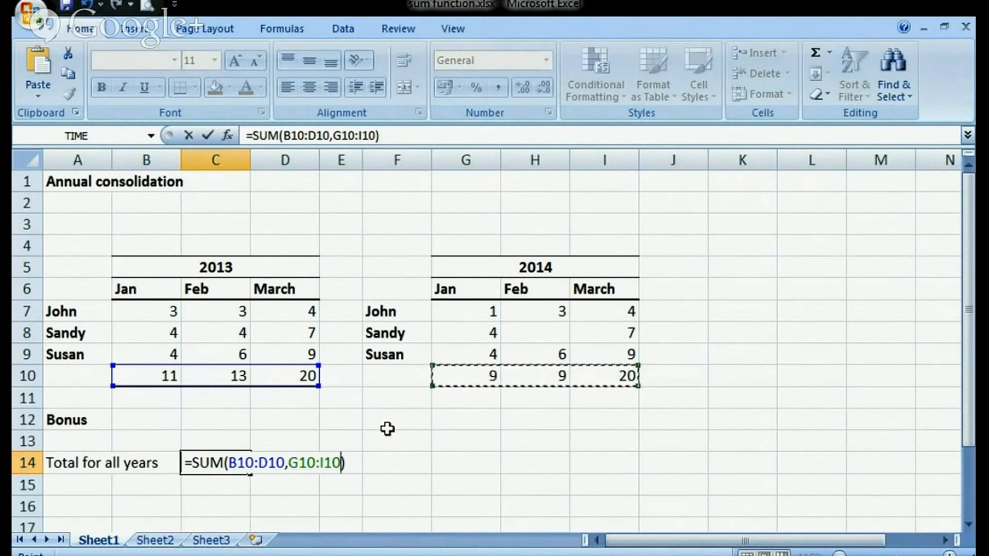
{"action": "key", "text": "Return"}
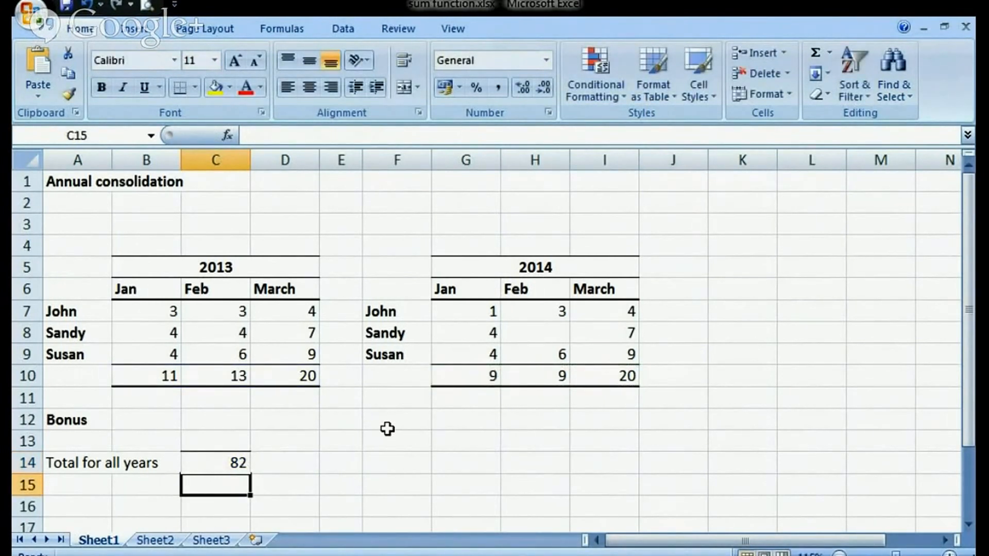